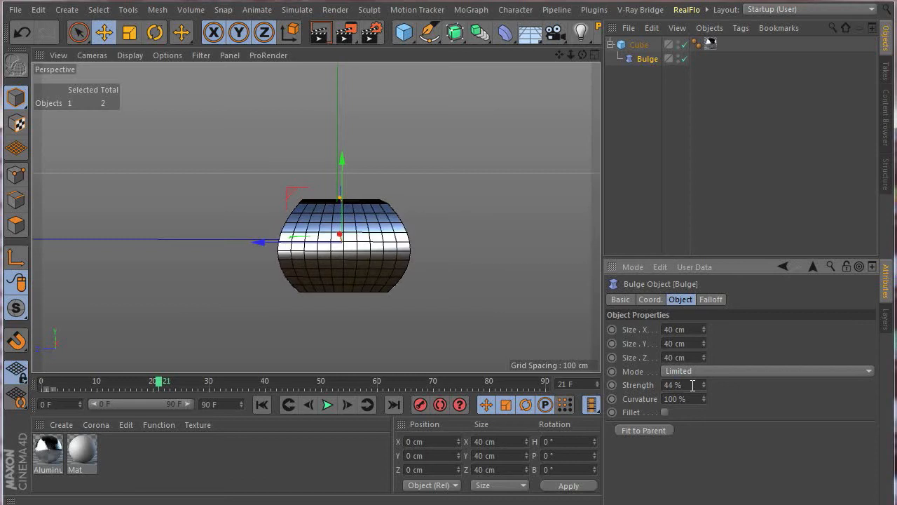
- Set the Bulge deformer's strength to -16 %, curvature to 675 % and Y size to 20 cm
alt+drag(529, 291, 437, 271)
drag(704, 398, 687, 385)
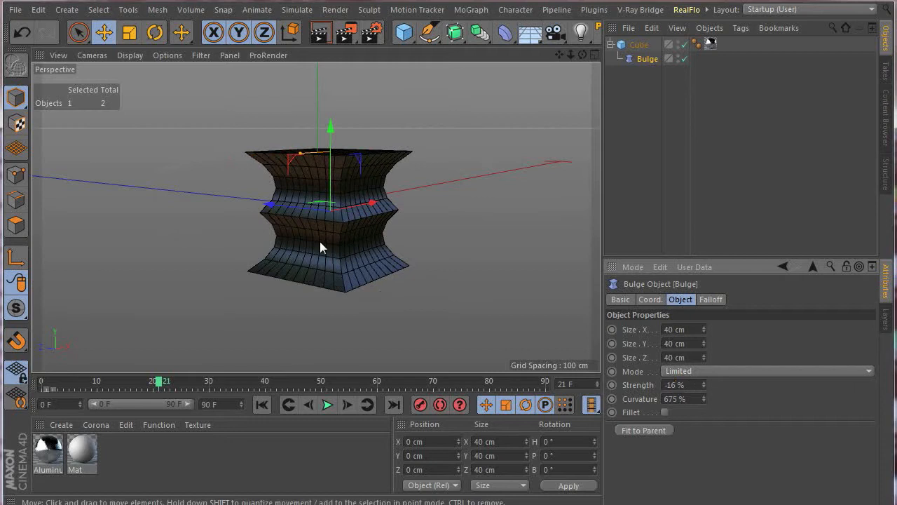
scroll(356, 243, up, 3)
drag(704, 344, 704, 336)
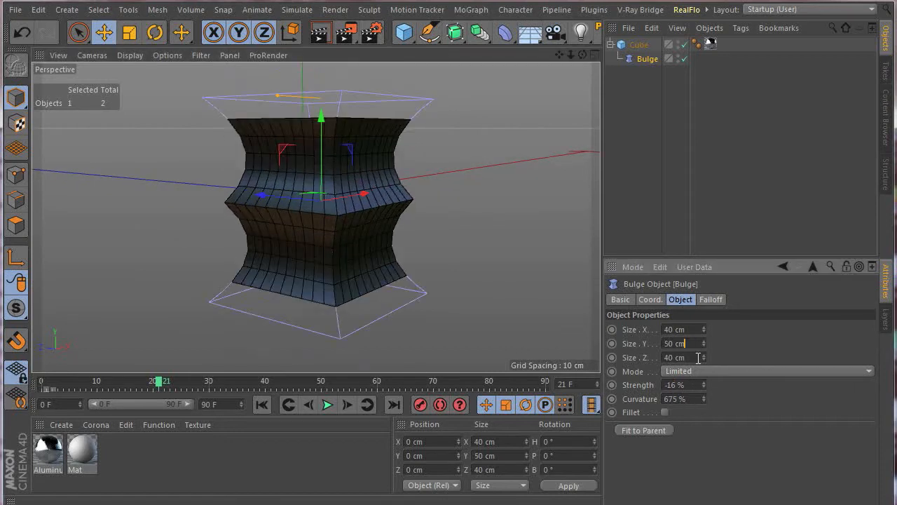
key(shift+Down)
key(shift+Down)
key(shift+Down)
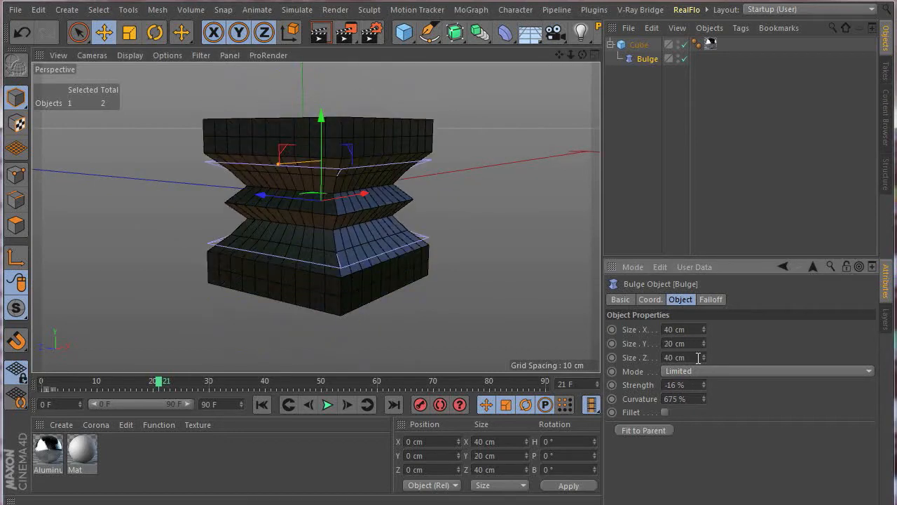
- Enable the Bulge deformer's fillet and set X size 41 cm, Y size 50 cm, strength -26 % and curvature 669 %
key(shift+Up)
key(shift+Down)
key(shift+Up)
key(shift+Down)
key(shift+Up)
key(shift+Down)
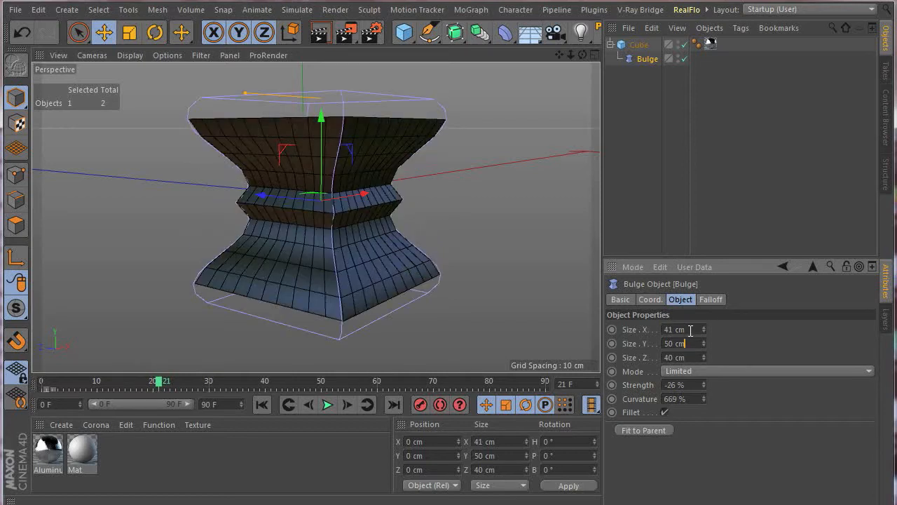
- Increase the Bulge deformer's Y size to 100 cm
key(shift+Up)
key(shift+Up)
key(shift+Up)
key(shift+Up)
key(shift+Up)
key(shift+Up)
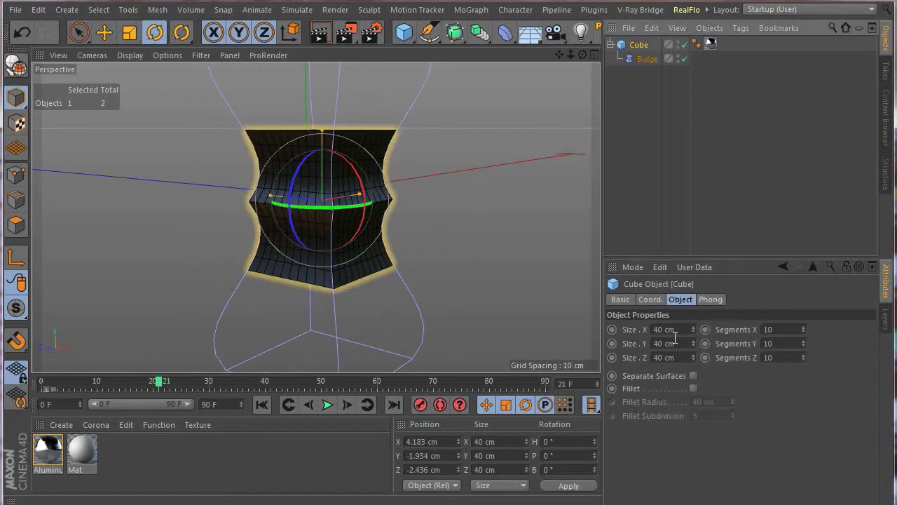
- Resize the cube to 41 cm in X and 175 cm in Y
click(684, 331)
scroll(684, 332, down, 3)
scroll(684, 332, up, 4)
click(678, 343)
scroll(678, 343, up, 20)
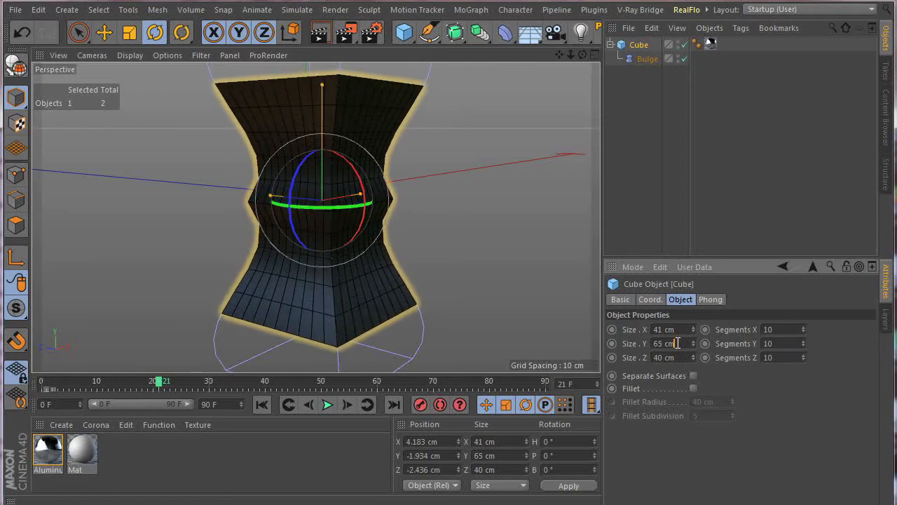
scroll(678, 343, up, 20)
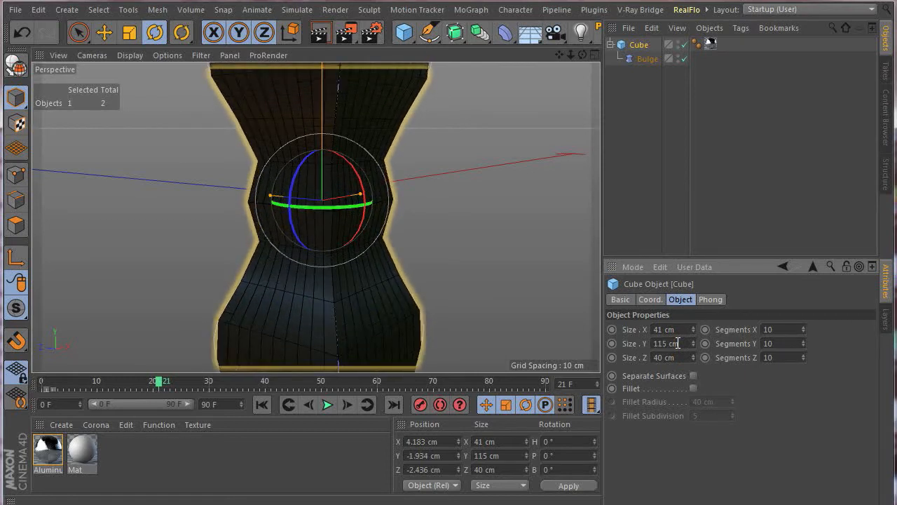
scroll(413, 210, down, 5)
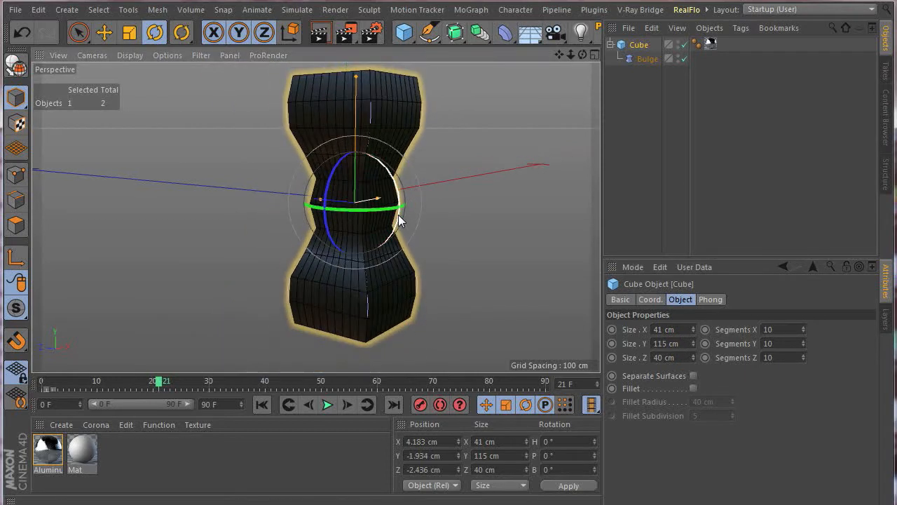
click(687, 344)
scroll(691, 342, up, 20)
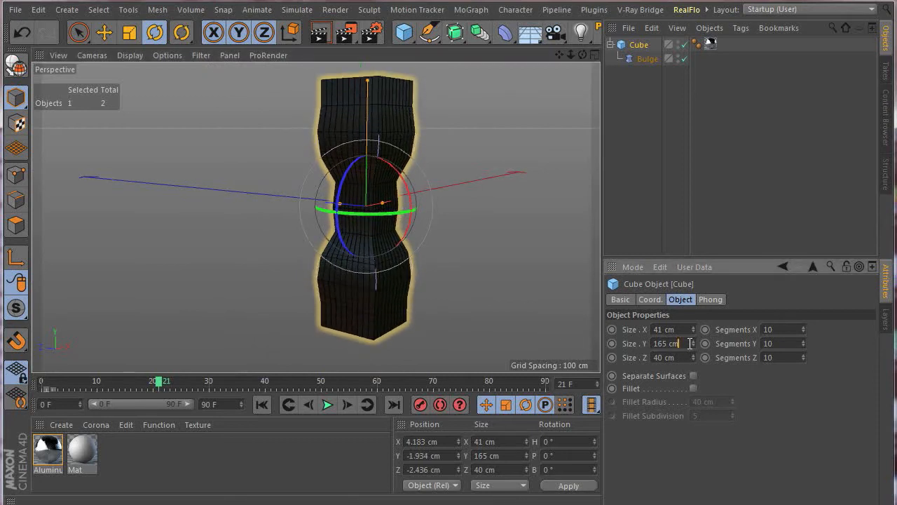
scroll(690, 343, down, 10)
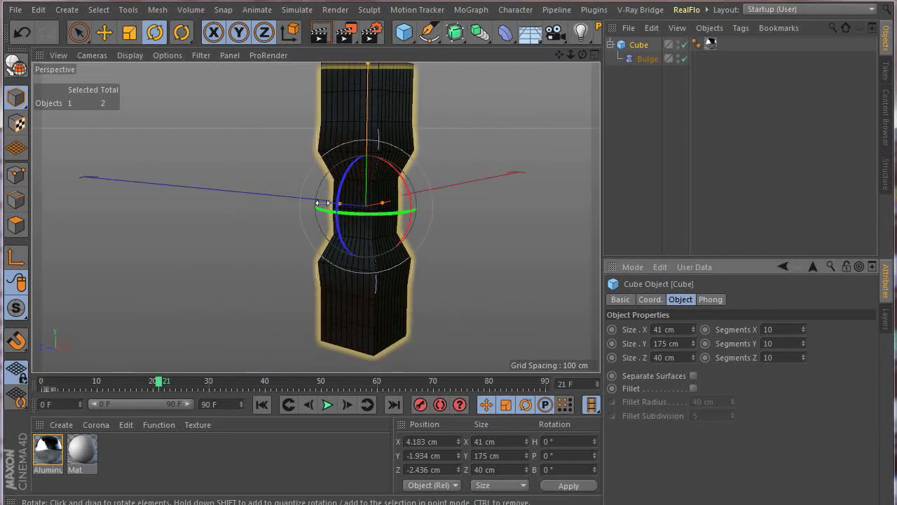
- Try a stronger pinch on the Bulge deformer with -56 % strength and 270 % curvature
scroll(391, 215, up, 3)
alt+drag(473, 212, 560, 224)
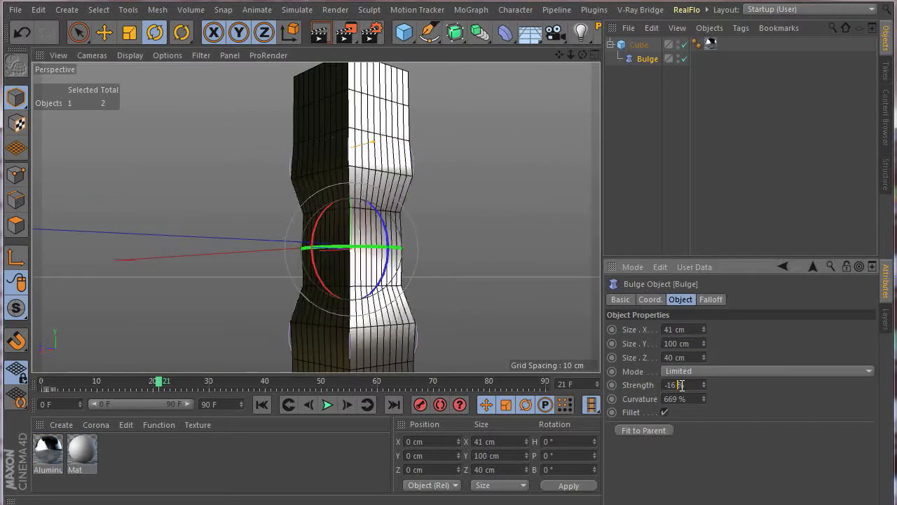
scroll(680, 384, down, 5)
scroll(680, 385, down, 20)
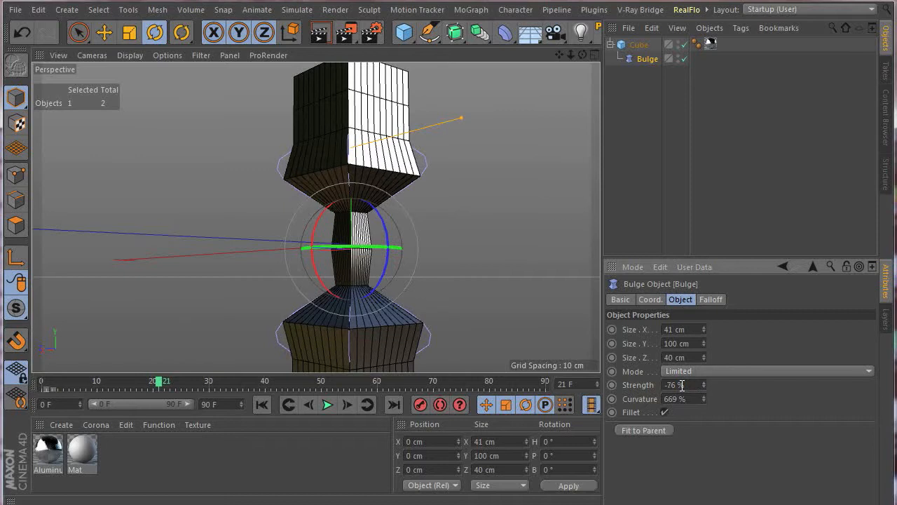
scroll(681, 384, up, 20)
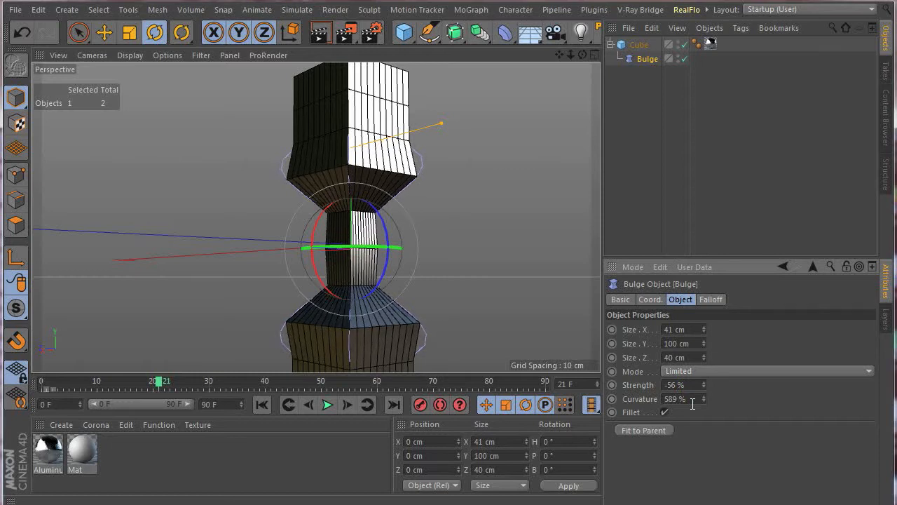
scroll(693, 403, down, 20)
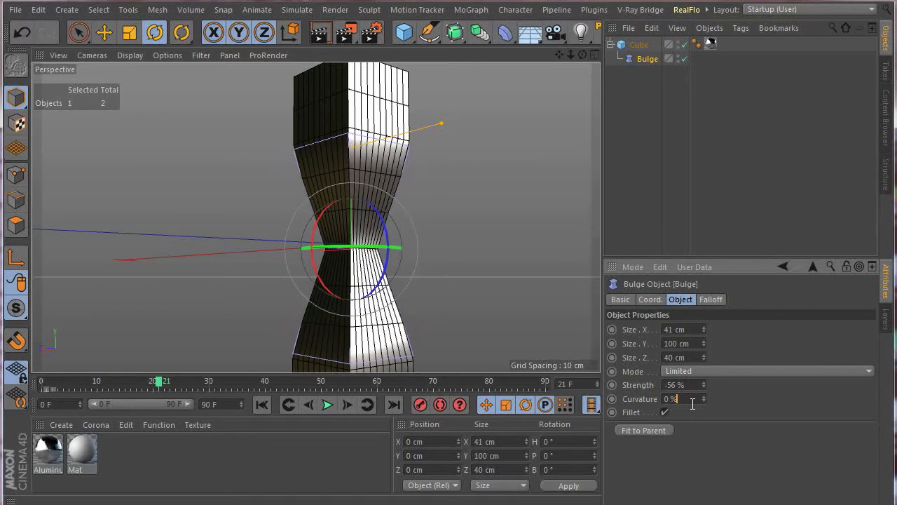
scroll(693, 403, up, 20)
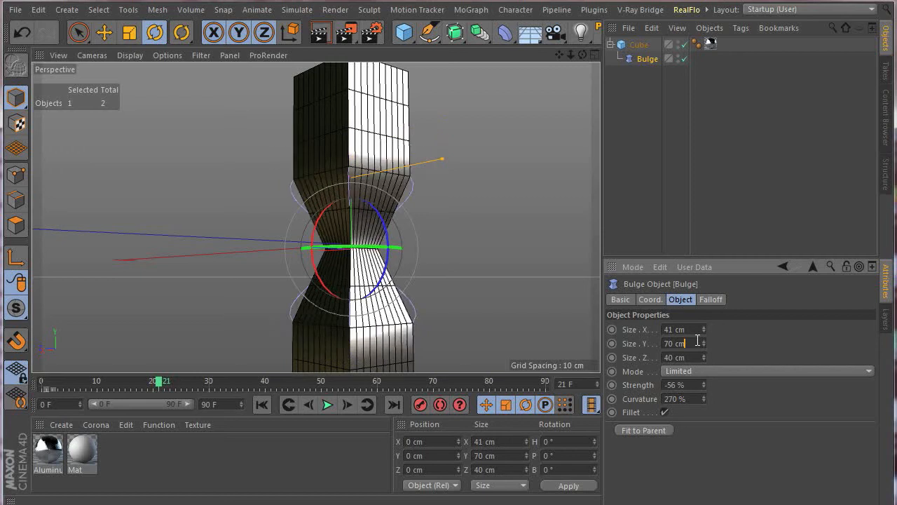
- Set the Bulge deformer's Y size to 180 cm so it spans the tall cube
scroll(698, 342, down, 12)
scroll(698, 343, down, 2)
scroll(698, 341, up, 20)
scroll(697, 342, up, 16)
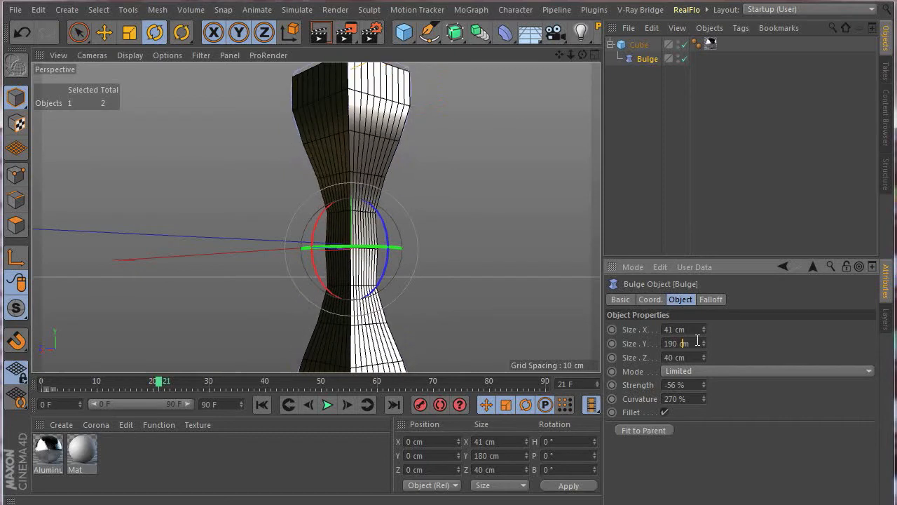
scroll(697, 340, down, 1)
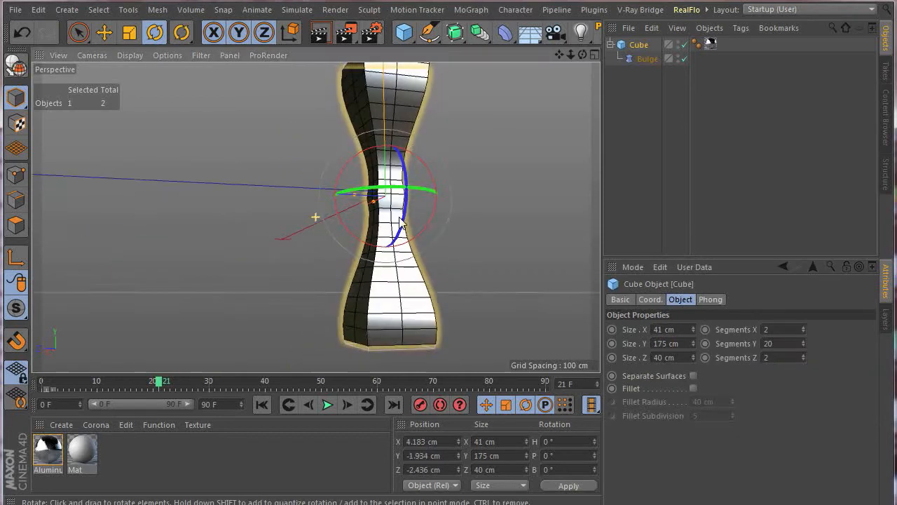
- Increase the cube's Y segments to 30
alt+drag(508, 319, 518, 279)
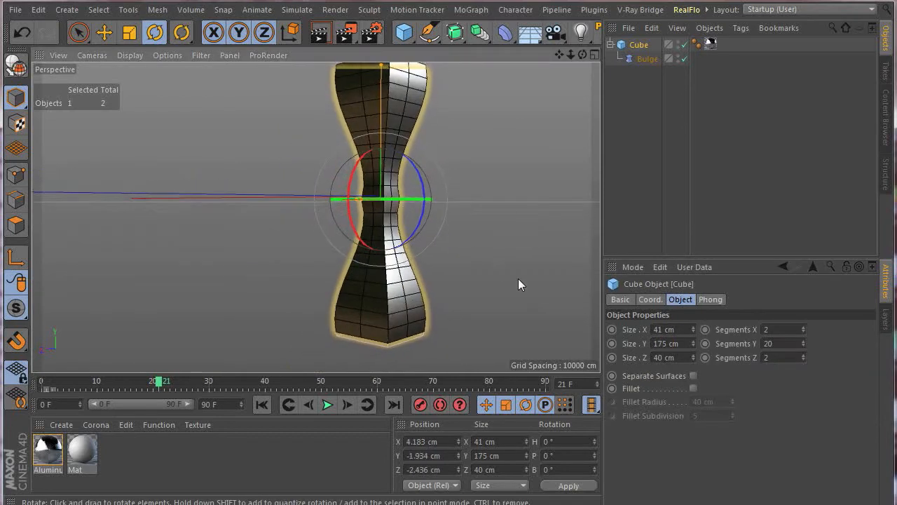
double_click(777, 342)
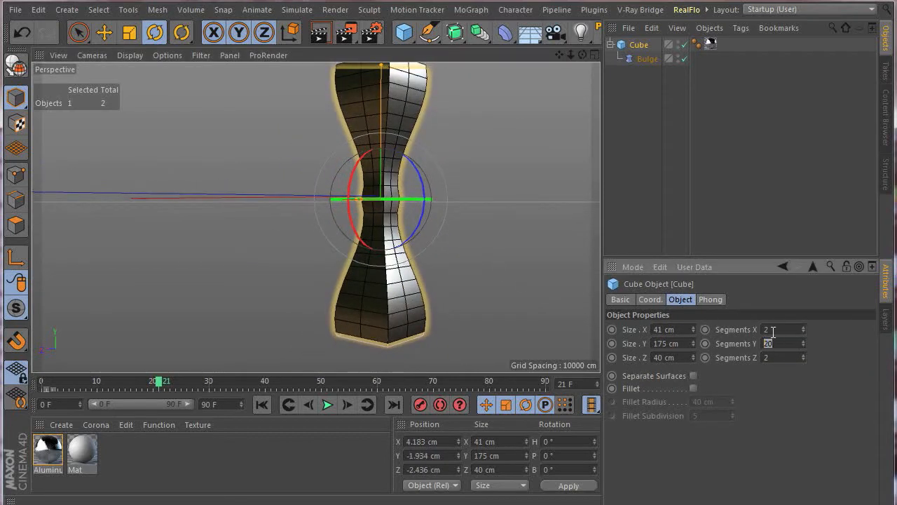
text(30)
key(Return)
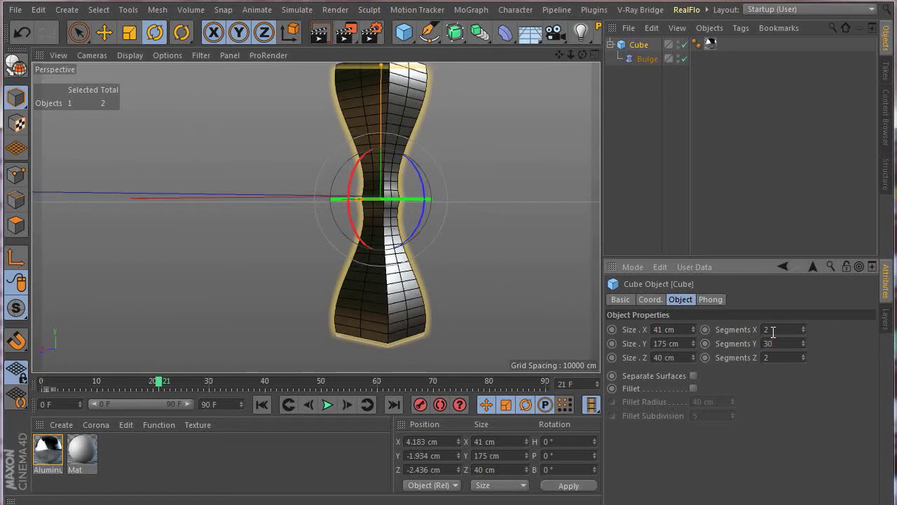
- Try positive and negative Bulge strengths, ending at -86 % strength with 160 % curvature
scroll(398, 158, up, 3)
alt+drag(392, 225, 568, 133)
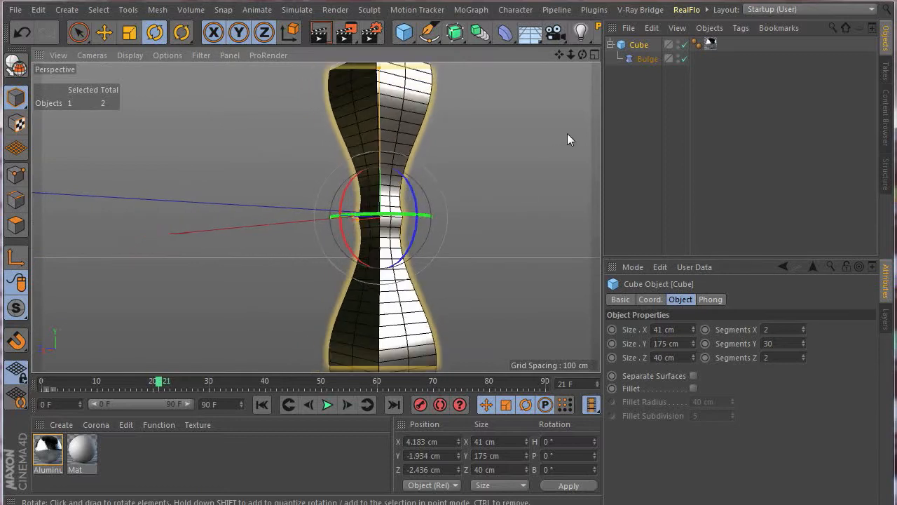
scroll(690, 385, up, 6)
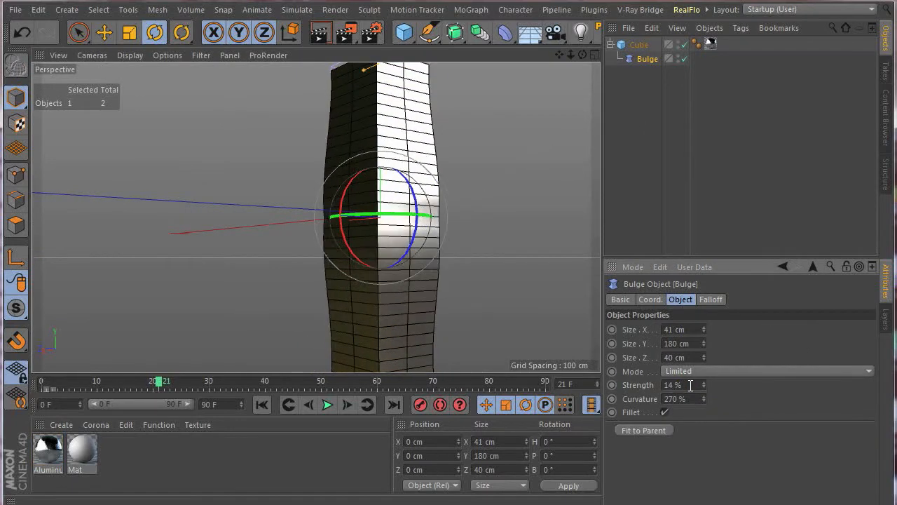
scroll(690, 385, up, 20)
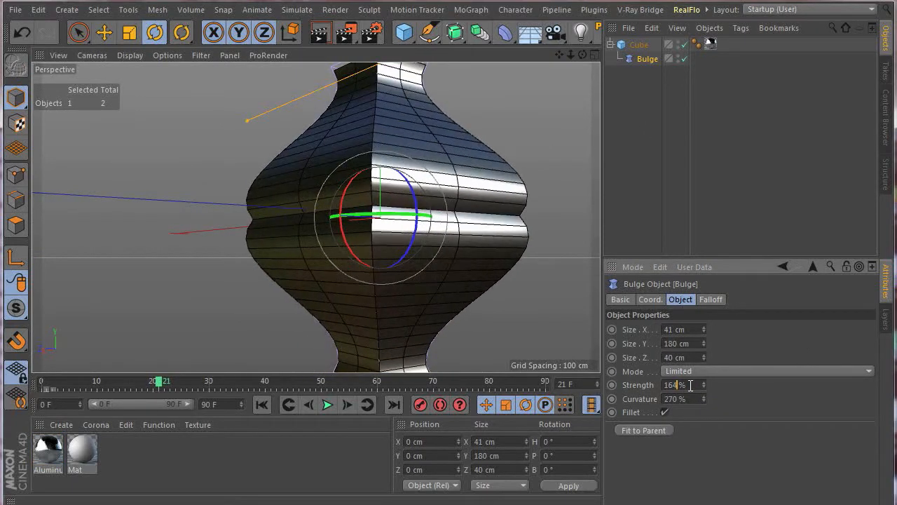
scroll(691, 385, down, 20)
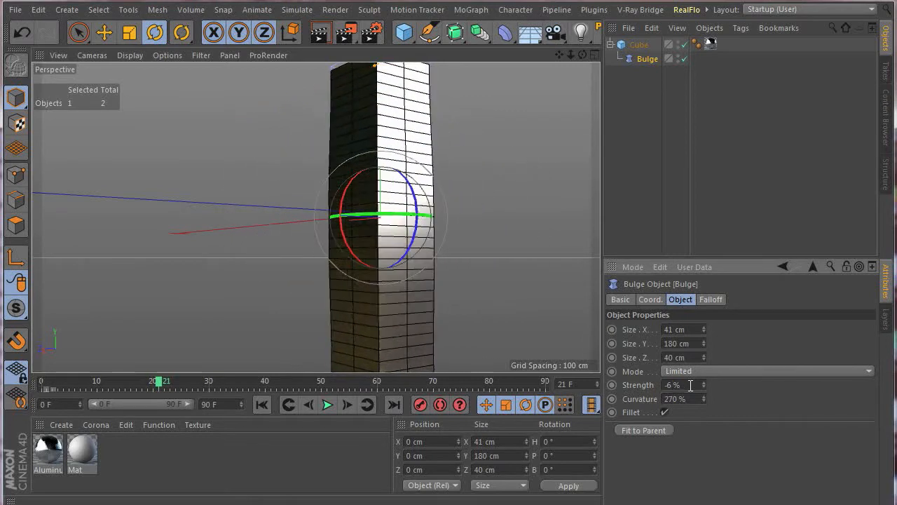
scroll(691, 385, down, 3)
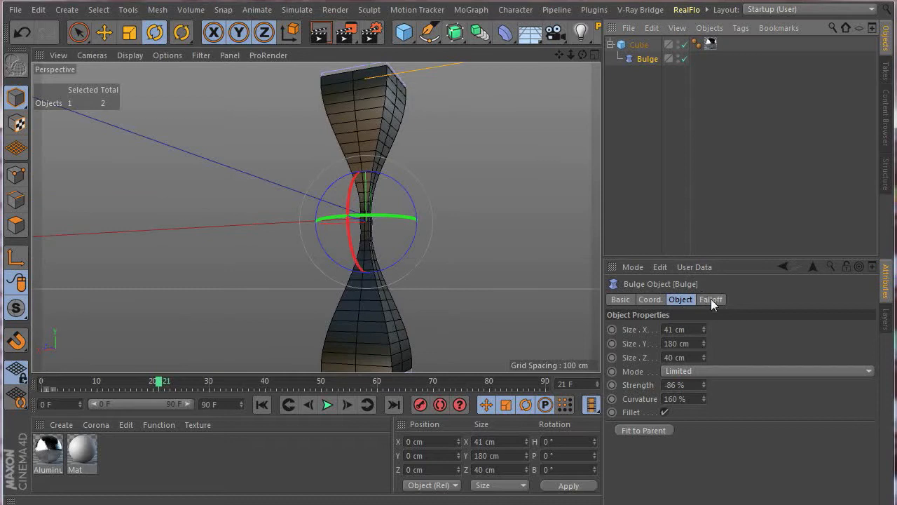
- Add a Box Field to the Bulge deformer's falloff with 52 % strength, 64 % inner offset and 81 % maximum
click(711, 300)
click(642, 431)
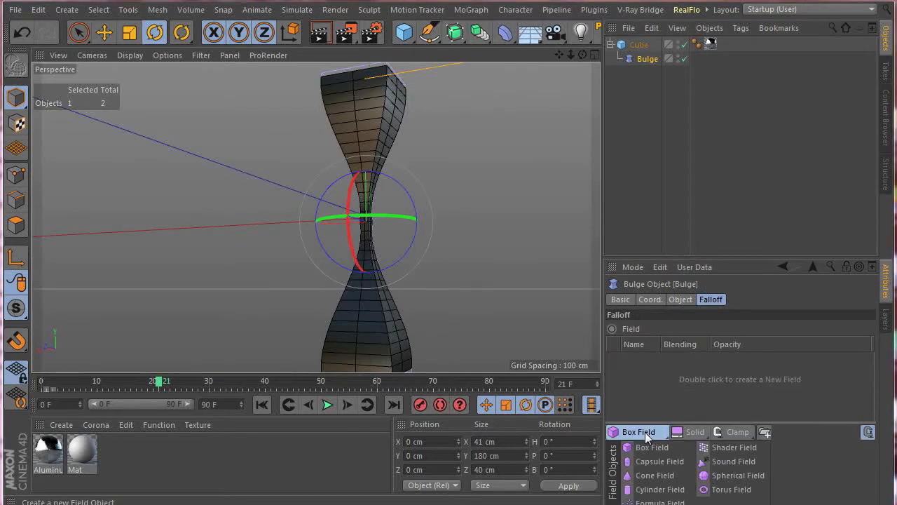
click(650, 445)
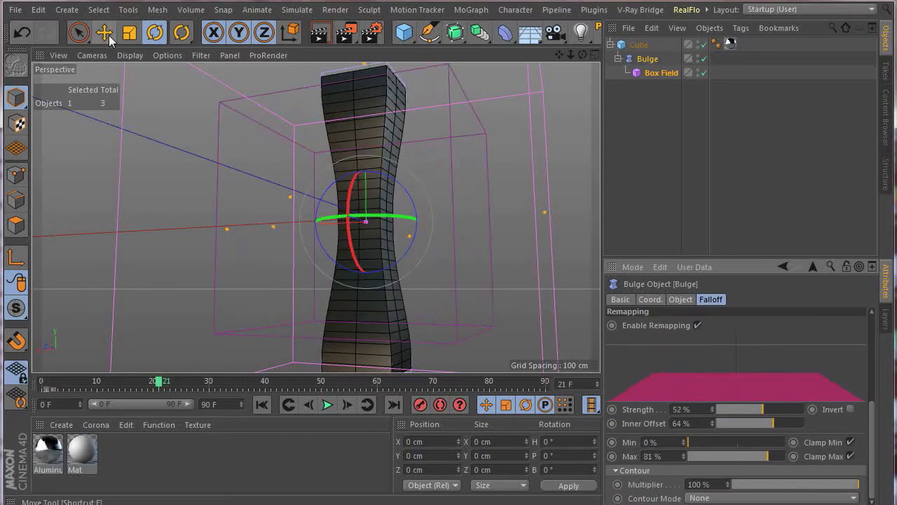
- Shift the Box Field to about 1.5 cm in X and flatten it to a Y size of about 11 cm
key(e)
mouse_move(301, 223)
mouse_down()
mouse_move(554, 256)
mouse_move(322, 259)
mouse_move(311, 227)
mouse_move(287, 226)
mouse_move(316, 224)
mouse_up()
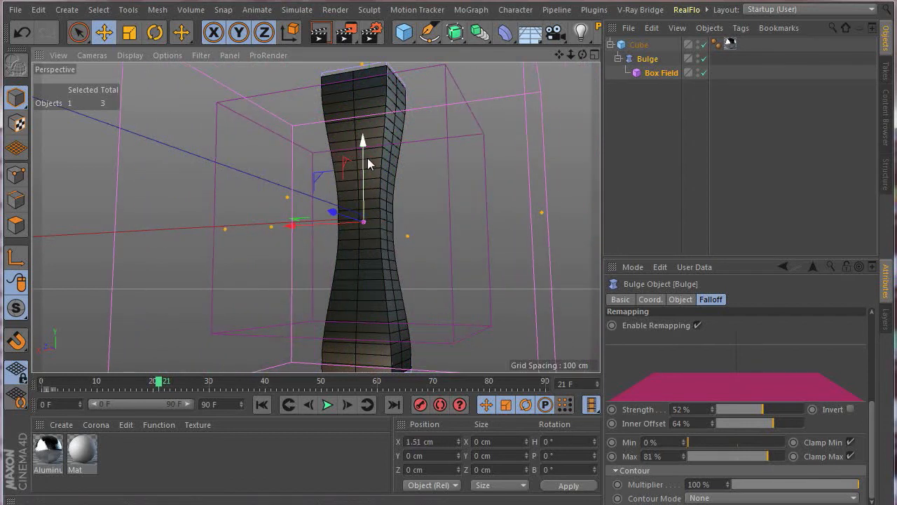
scroll(369, 158, down, 2)
alt+drag(369, 179, 379, 197)
mouse_move(359, 128)
mouse_down()
mouse_move(360, 186)
mouse_move(365, 85)
mouse_move(363, 152)
mouse_move(383, 247)
mouse_move(364, 229)
mouse_move(376, 127)
mouse_up()
drag(363, 76, 411, 126)
drag(390, 205, 353, 243)
- Raise the Box Field along the column to about 18.3 cm in Y
drag(363, 162, 365, 82)
scroll(371, 164, up, 3)
alt+drag(372, 164, 360, 183)
alt+middle_drag(354, 127, 362, 172)
drag(373, 85, 366, 111)
- Reduce the cube's Y segments to 10
click(638, 46)
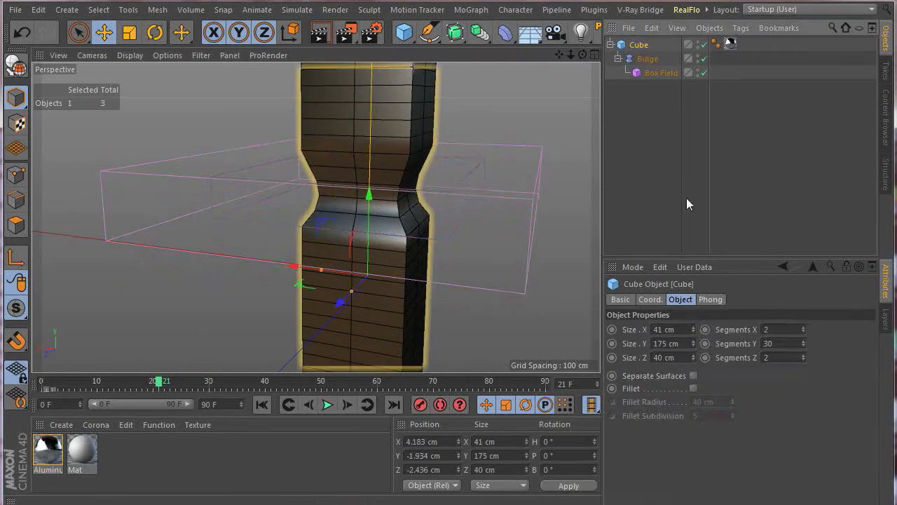
click(777, 344)
text(10)
key(Return)
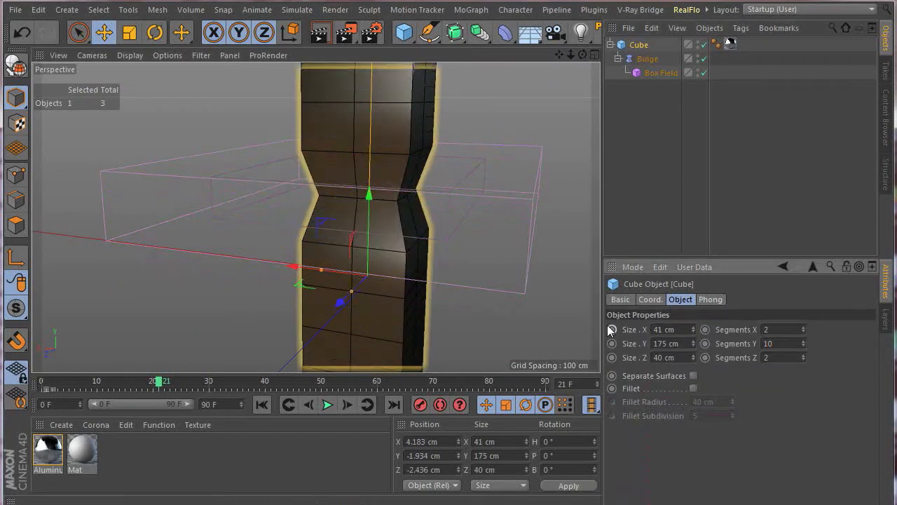
- Raise the cube to about 5.1 cm in Y and set its Y segments to 30
mouse_move(373, 200)
mouse_down()
mouse_move(383, 123)
mouse_move(379, 183)
mouse_up()
click(642, 73)
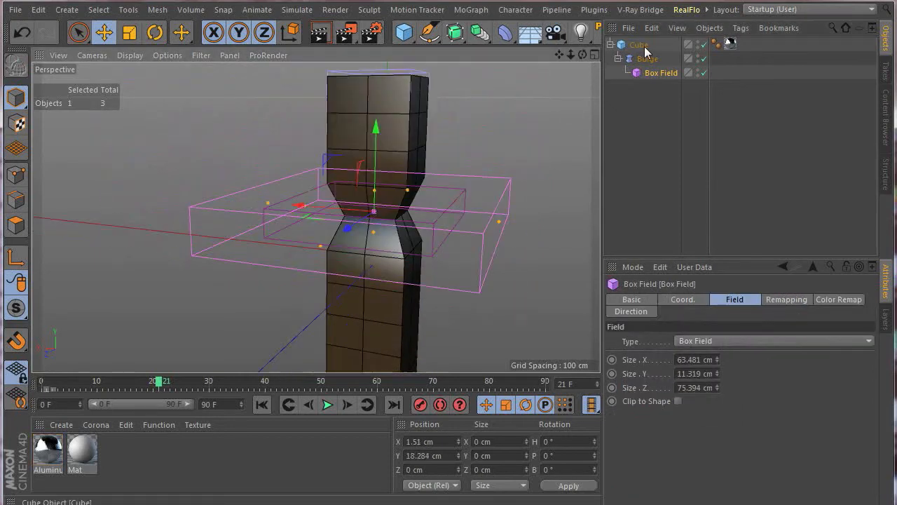
click(643, 46)
drag(793, 340, 619, 339)
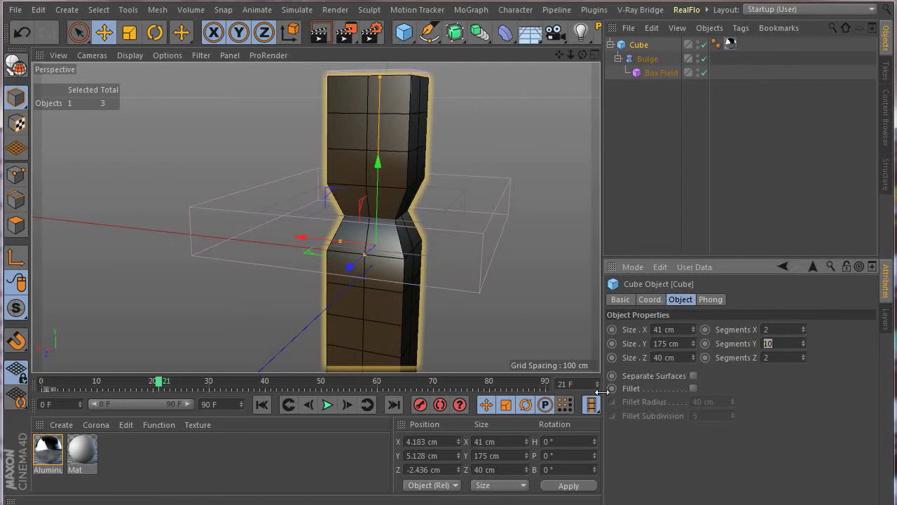
text(30)
key(Return)
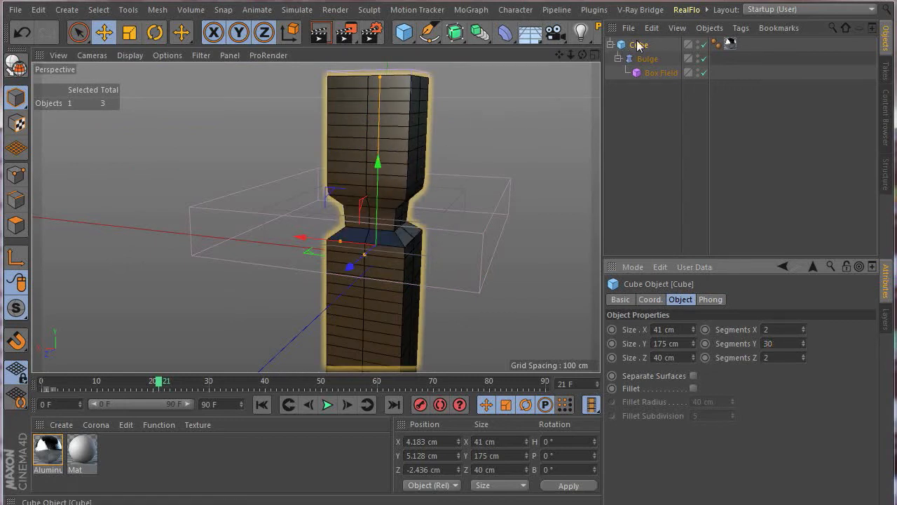
- Place the cube under a Subdivision Surface and lower the Box Field to about -0.9 cm in Y
alt+click(455, 33)
mouse_move(407, 295)
alt+mouse_down()
mouse_move(432, 263)
mouse_move(402, 279)
mouse_move(403, 292)
alt+mouse_up()
click(663, 86)
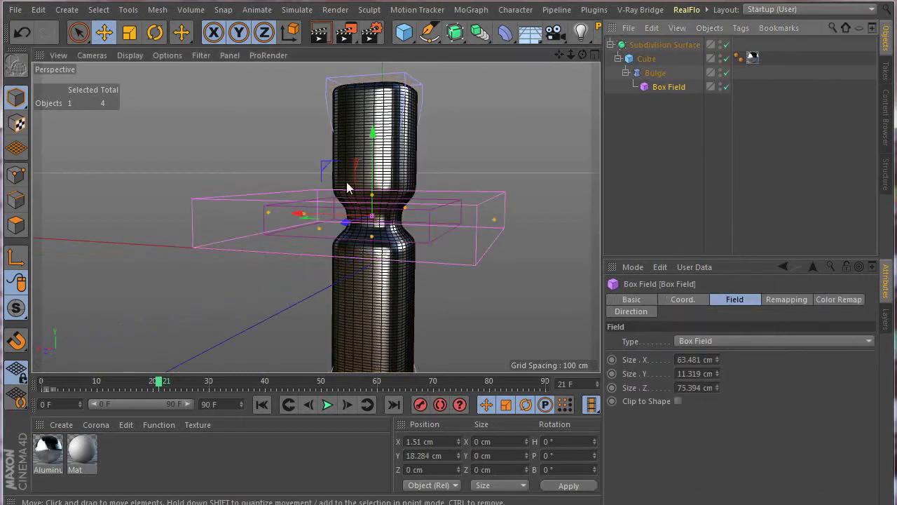
drag(372, 133, 402, 182)
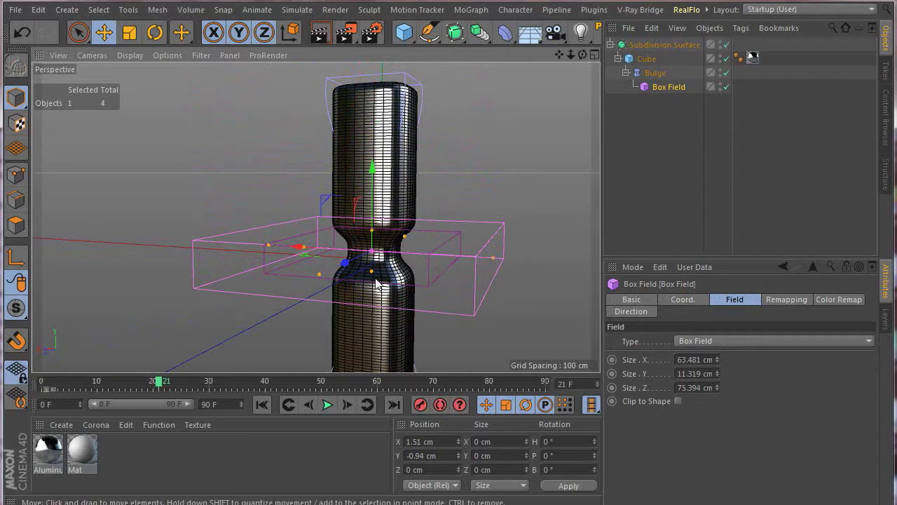
- Move the Box Field to one side of the column, to about -68.9 cm in X and 8.8 cm in Y
scroll(375, 284, up, 1)
alt+drag(377, 289, 378, 309)
alt+middle_drag(379, 310, 382, 207)
alt+right_drag(377, 203, 379, 183)
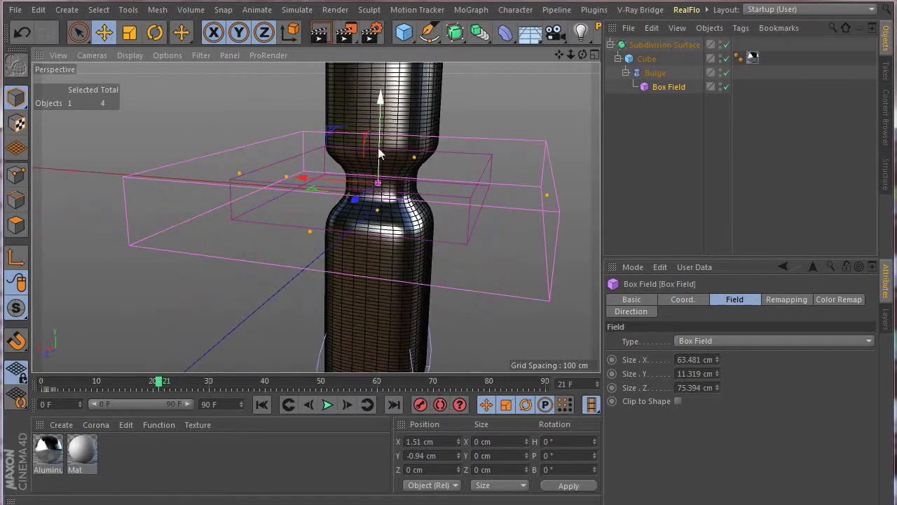
drag(380, 94, 379, 131)
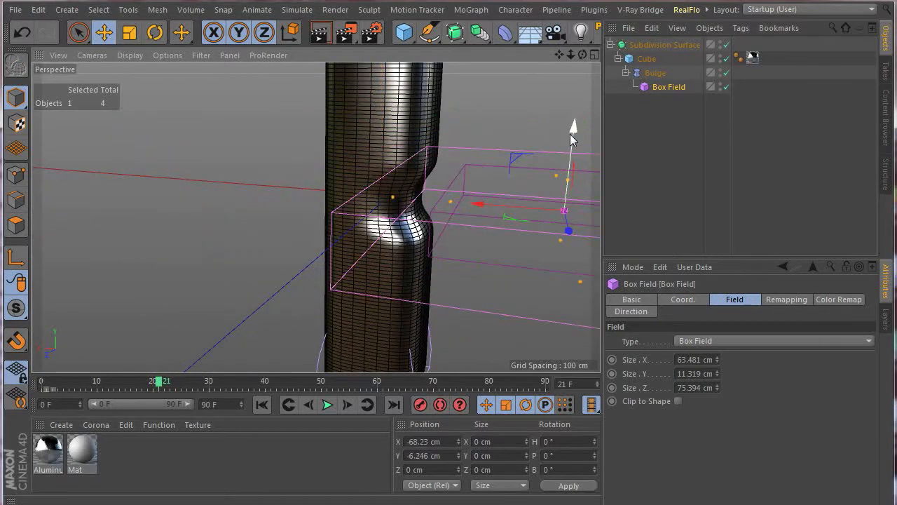
drag(570, 134, 540, 101)
alt+drag(495, 219, 498, 237)
alt+middle_drag(498, 236, 442, 229)
mouse_move(435, 154)
mouse_down()
mouse_move(498, 160)
mouse_move(508, 165)
mouse_move(482, 164)
mouse_move(510, 174)
mouse_move(442, 160)
mouse_up()
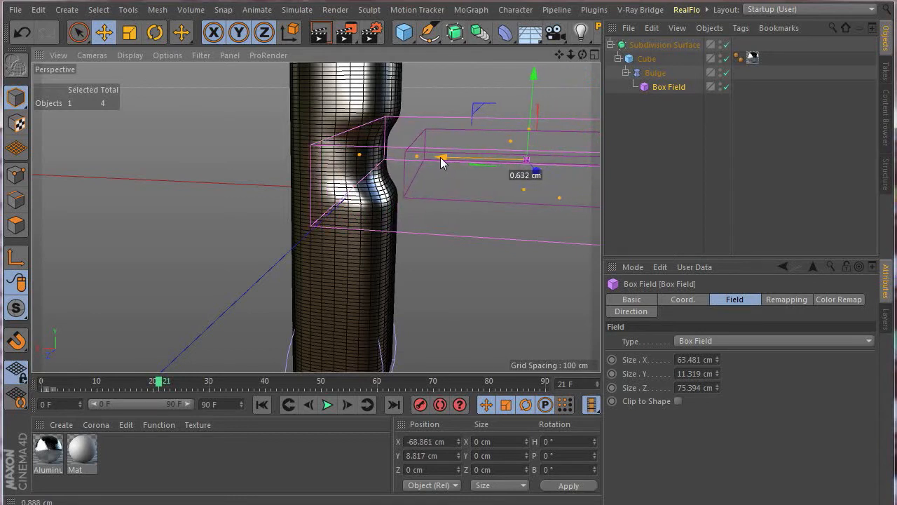
- Examine the one-sided dent in the column from another angle and the field types available for the Bulge's falloff
alt+drag(446, 219, 411, 214)
scroll(465, 175, up, 3)
scroll(496, 200, down, 2)
alt+drag(462, 204, 416, 211)
scroll(359, 196, down, 1)
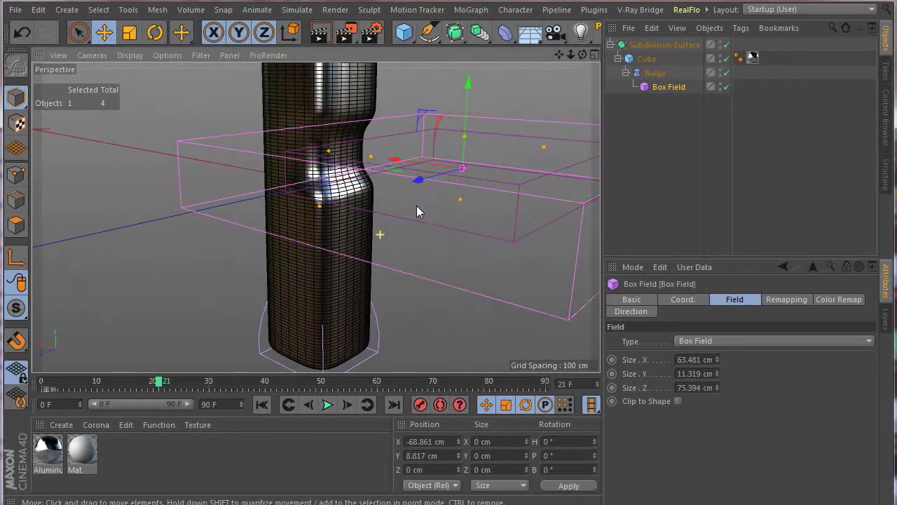
click(679, 90)
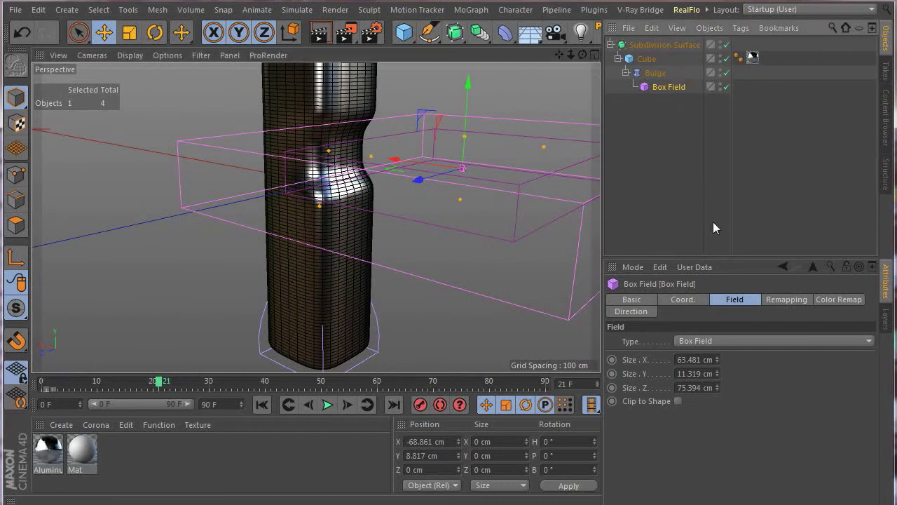
click(652, 73)
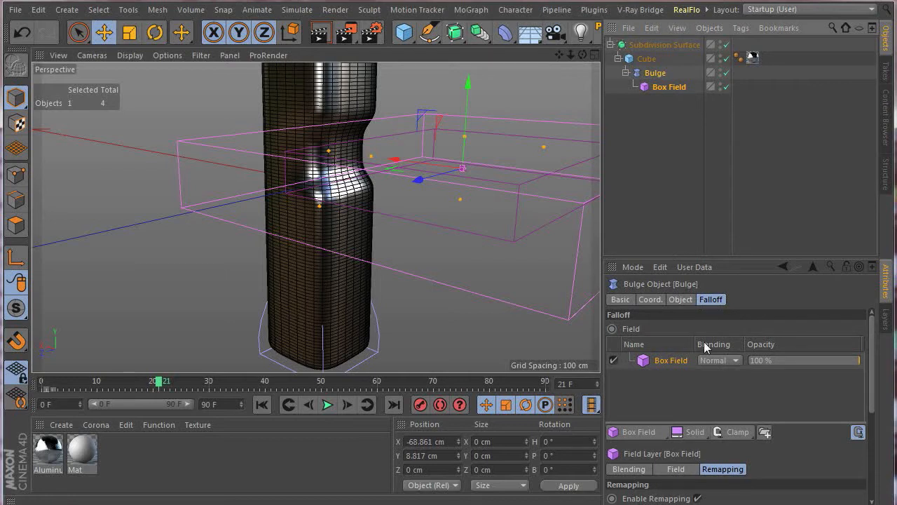
click(657, 431)
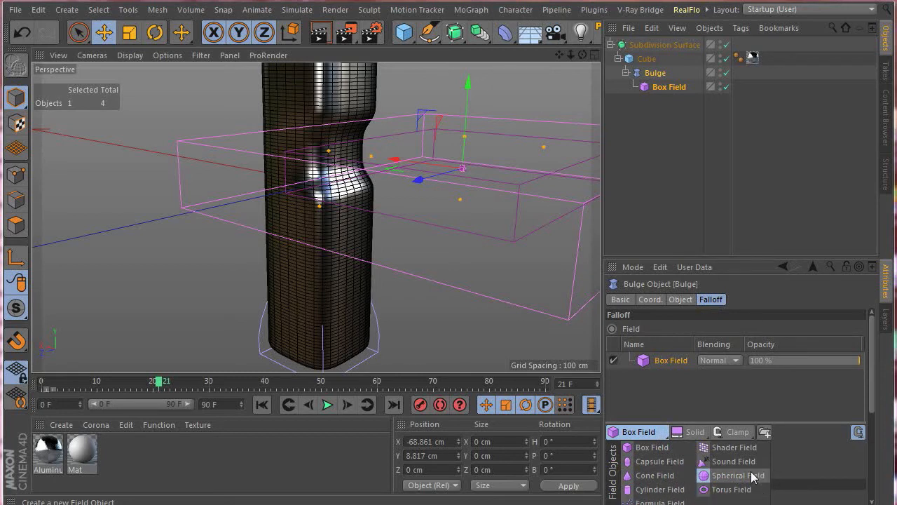
click(651, 432)
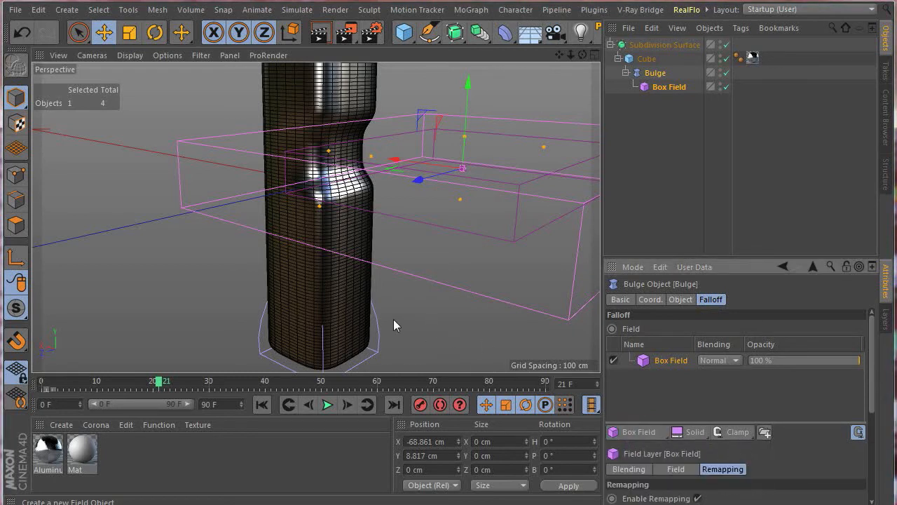
- Reduce the Box Field's inner offset to about 12.7%
alt+drag(364, 287, 390, 181)
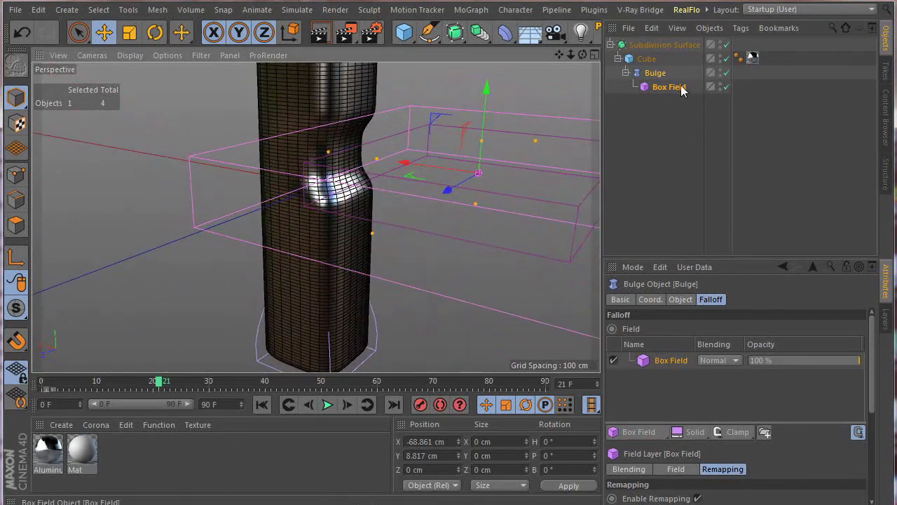
click(680, 86)
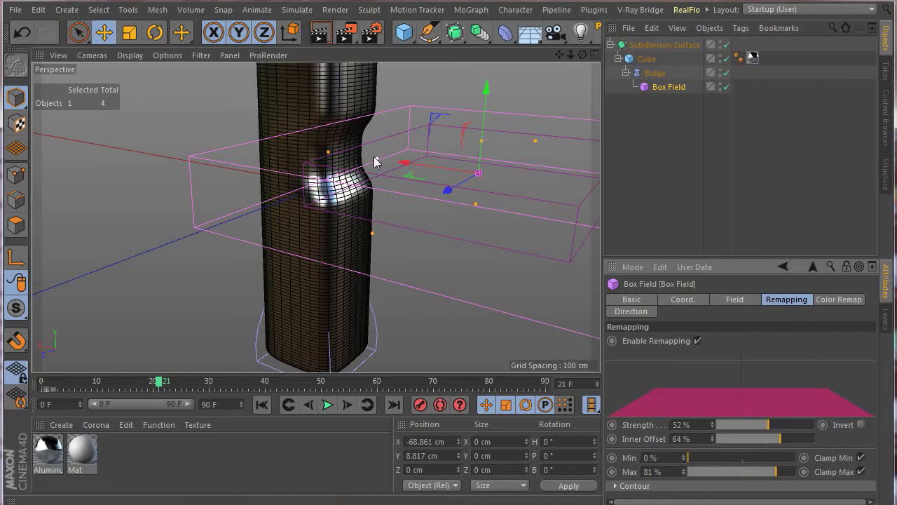
drag(329, 153, 448, 171)
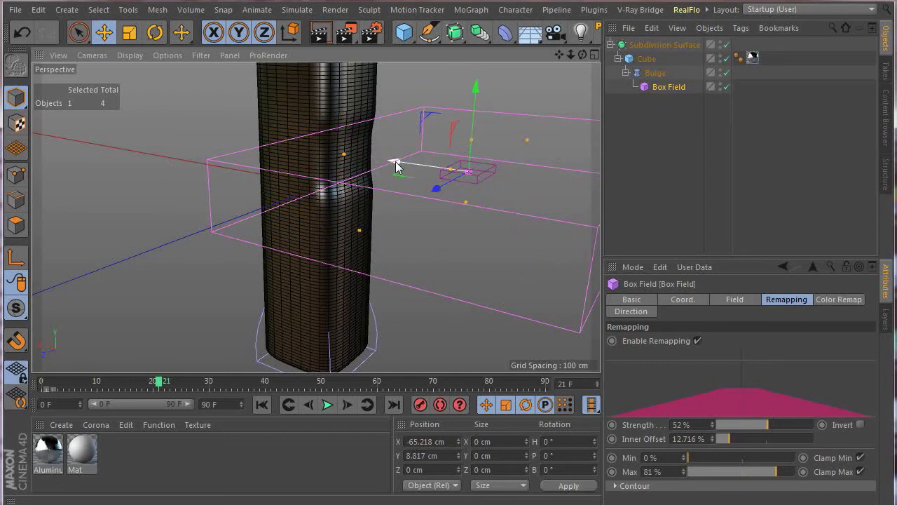
- Remap the Box Field to 27% Inner Offset, 66% Min and 0% Max, and move it to about X 3.5, Y 2.2, Z -13.5 cm
drag(396, 165, 317, 188)
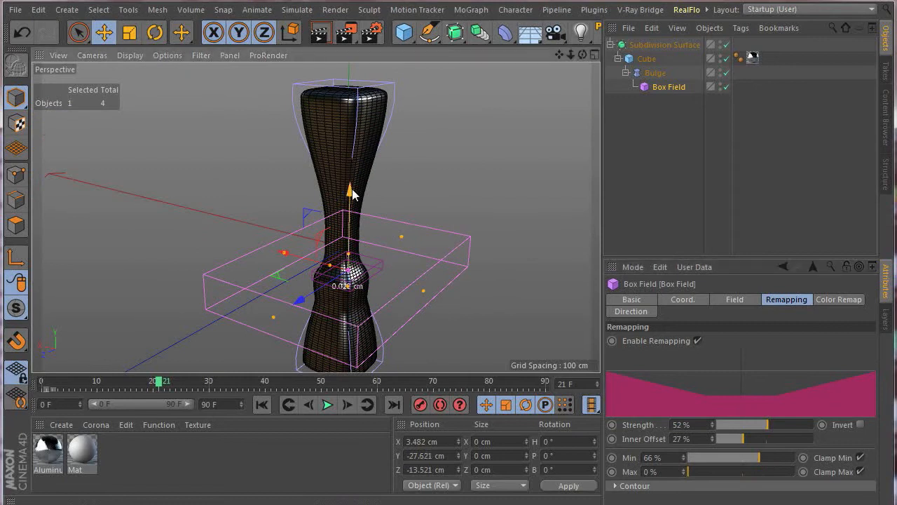
drag(352, 195, 351, 105)
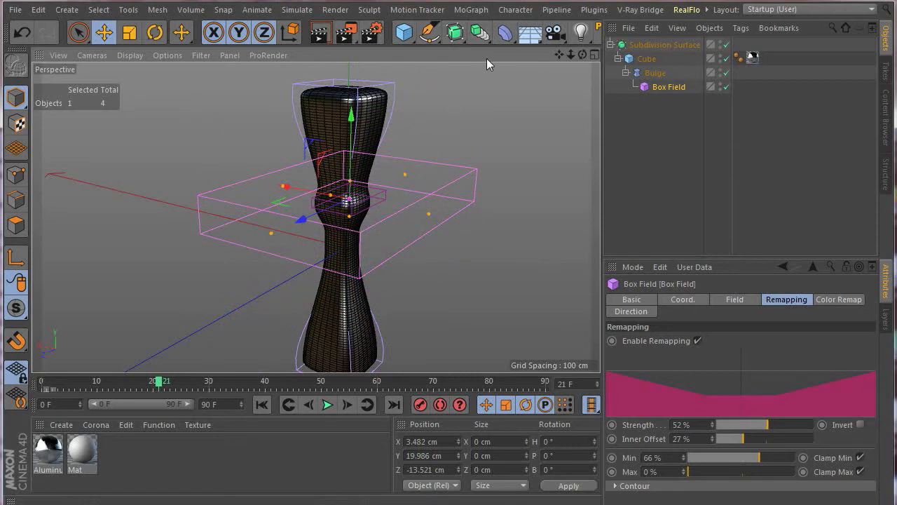
drag(352, 121, 354, 143)
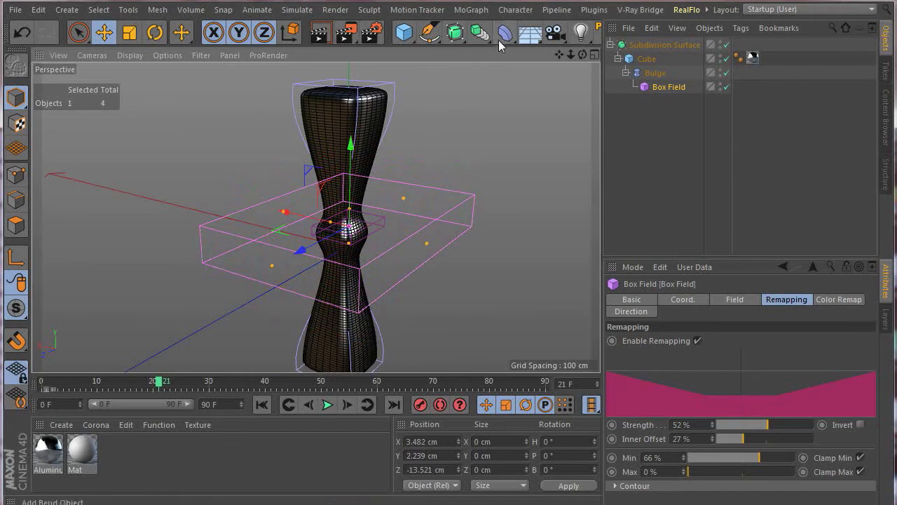